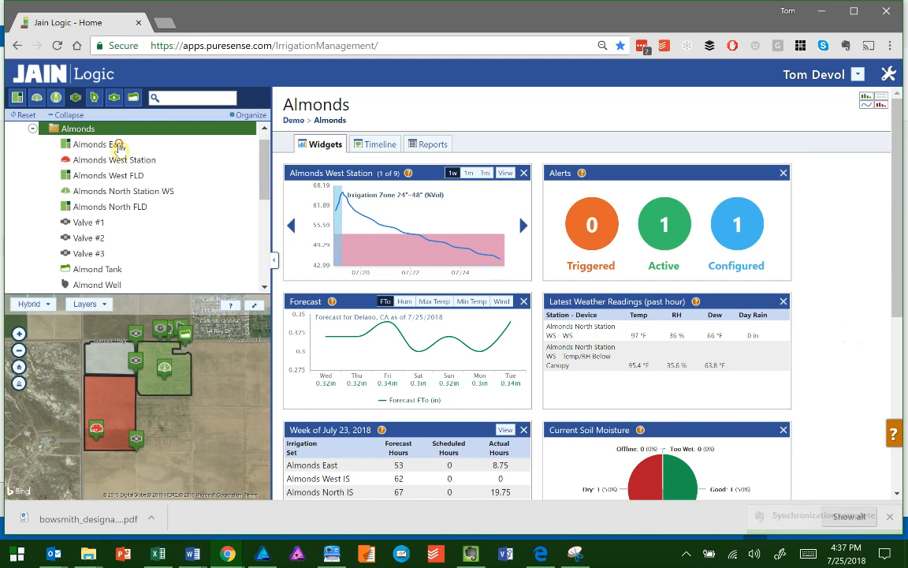
# Open the configuration of the Almonds East field and rename the field to Ald Block 2.
pyautogui.click(119, 147)
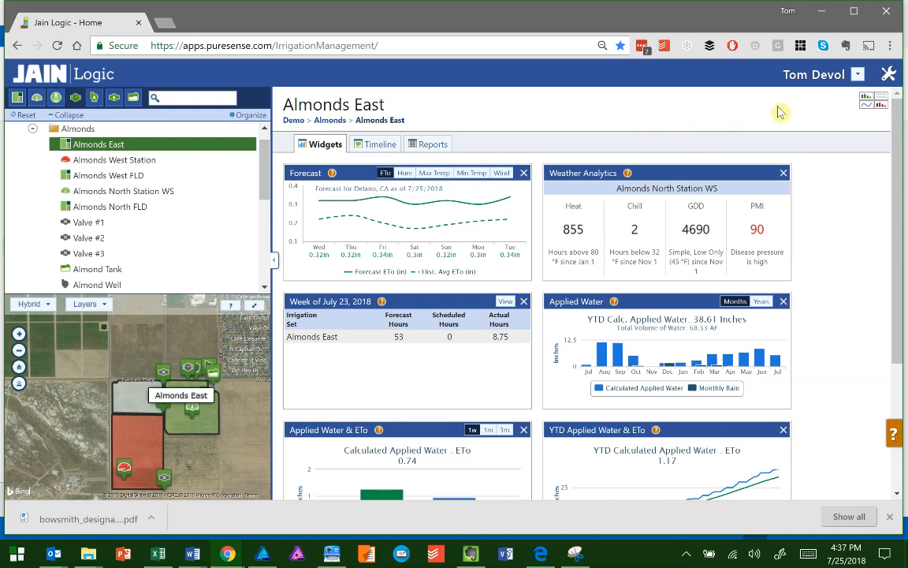
pyautogui.click(889, 75)
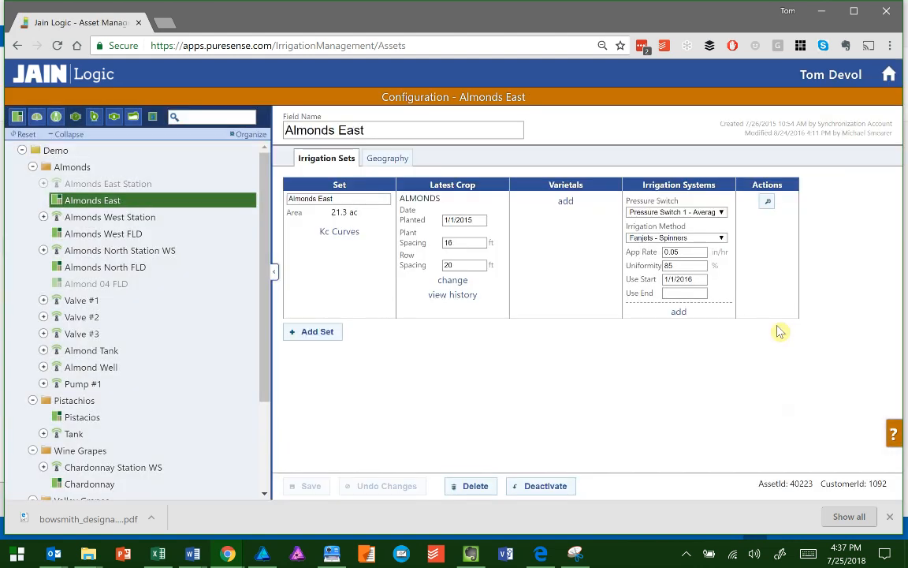
pyautogui.click(374, 130)
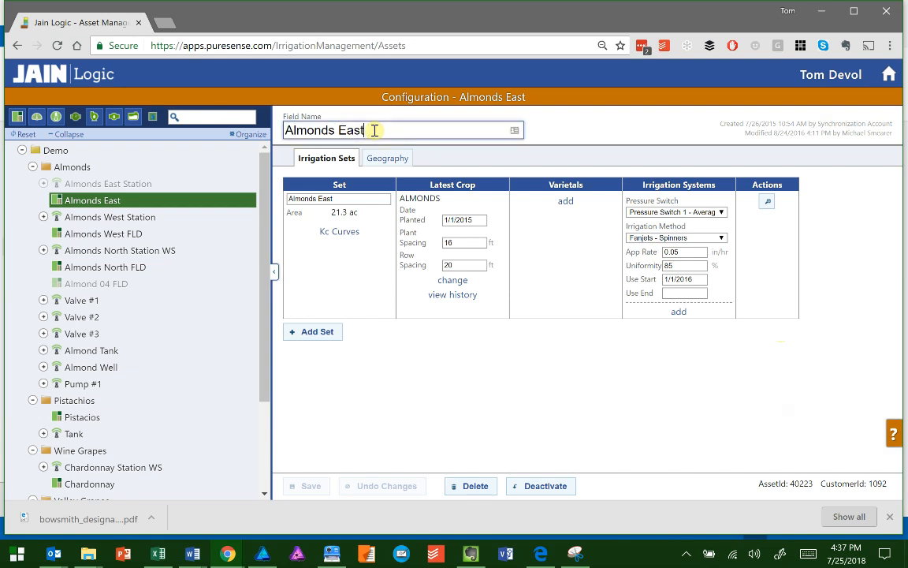
pyautogui.press('BackSpace')
pyautogui.press('BackSpace')
pyautogui.press('BackSpace')
pyautogui.press('BackSpace')
pyautogui.press('BackSpace')
pyautogui.press('BackSpace')
pyautogui.press('BackSpace')
pyautogui.press('BackSpace')
pyautogui.press('BackSpace')
pyautogui.press('BackSpace')
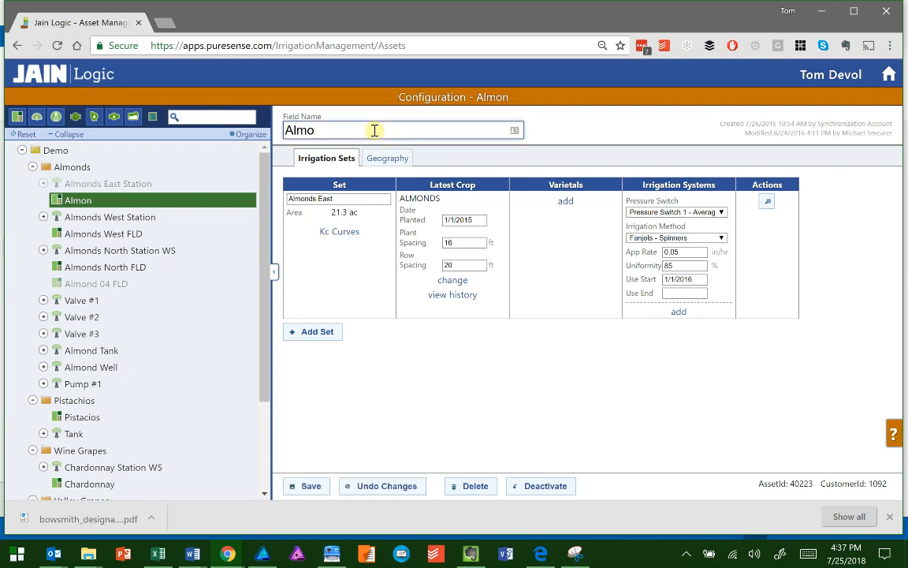
pyautogui.write('d')
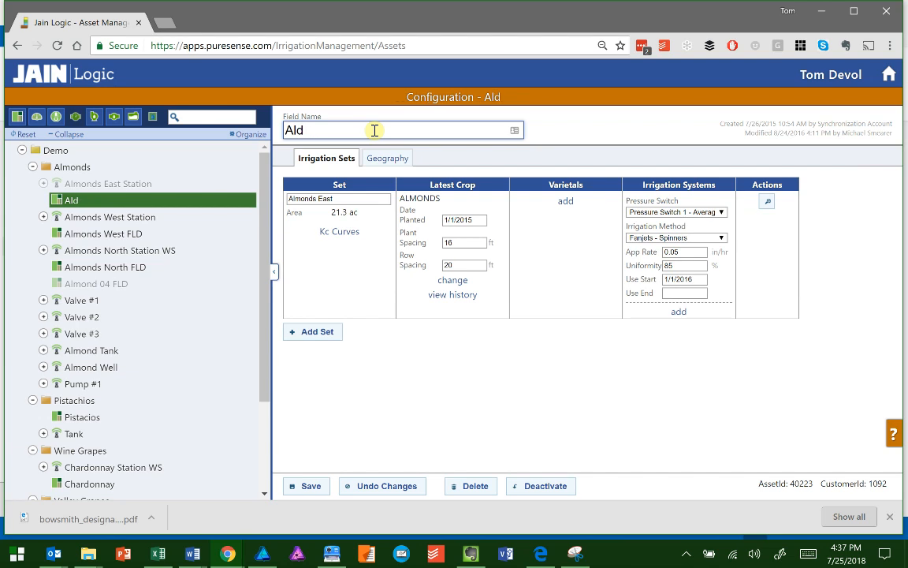
pyautogui.write(' Bl')
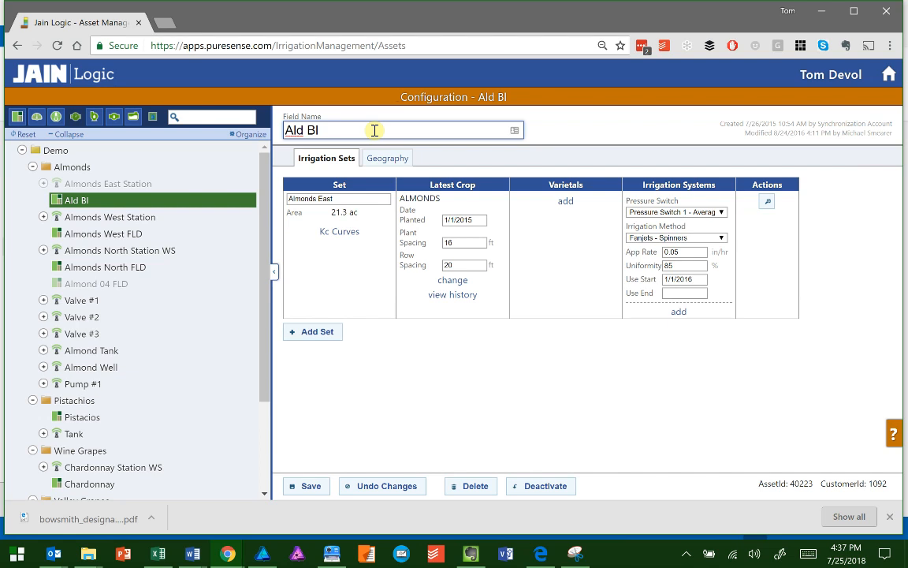
pyautogui.write('ock 2')
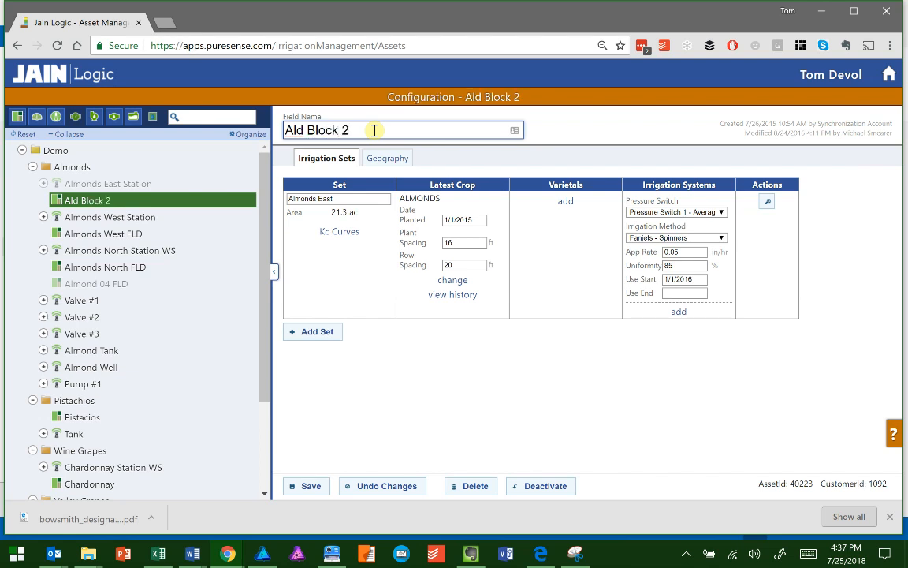
# Rename the field's irrigation set to Ald Block 2 IS and save the configuration.
pyautogui.moveTo(342, 199); pyautogui.dragTo(285, 201)
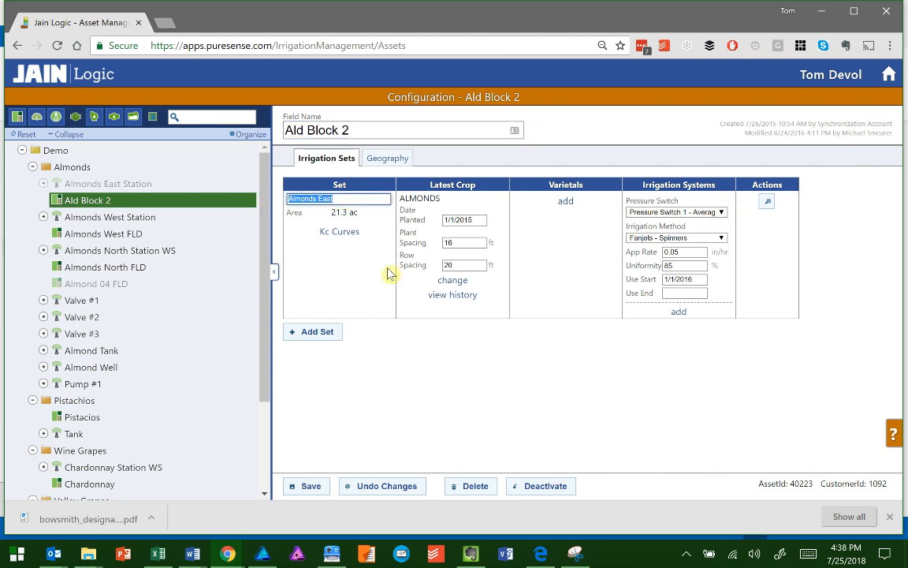
pyautogui.write('Ald Block 2 IS')
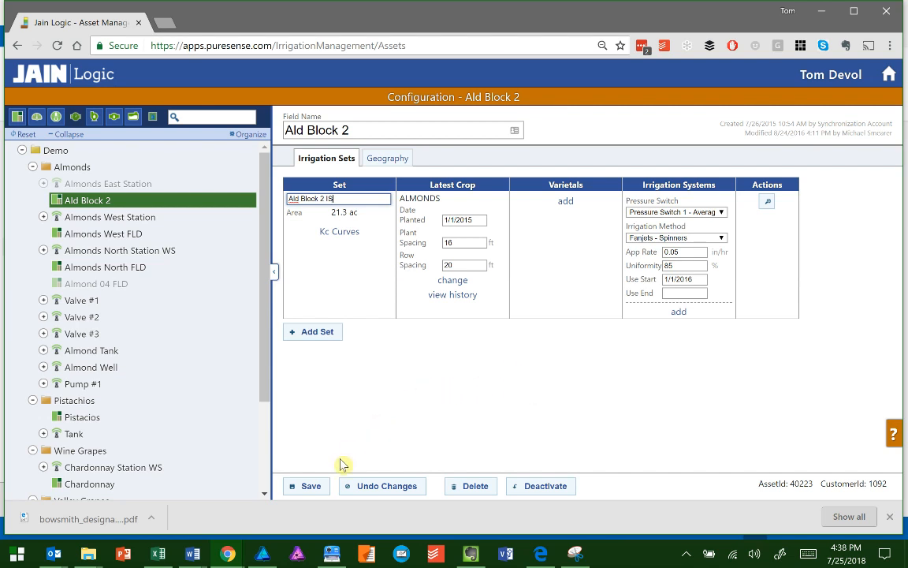
pyautogui.click(311, 485)
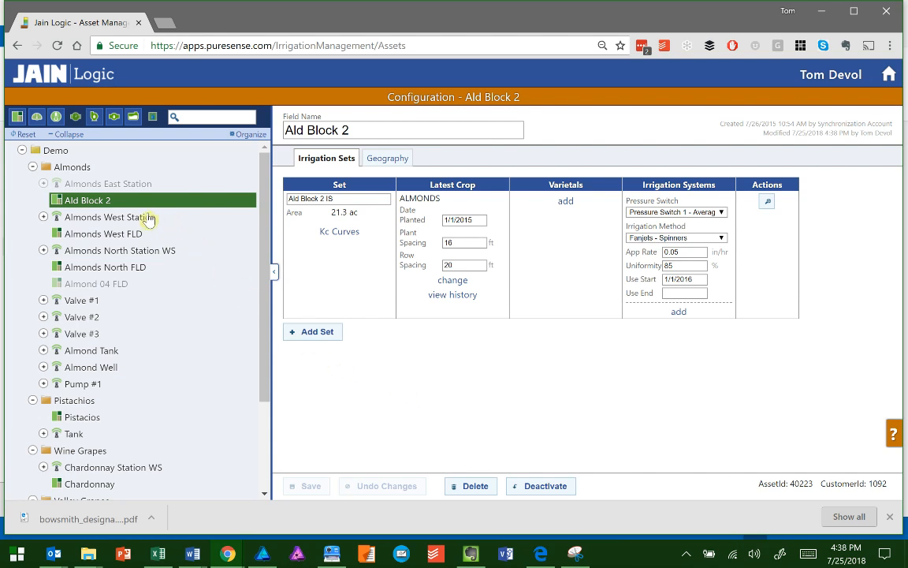
# Change the name of the Almonds North FLD field to Almonds 1A FLD.
pyautogui.click(124, 268)
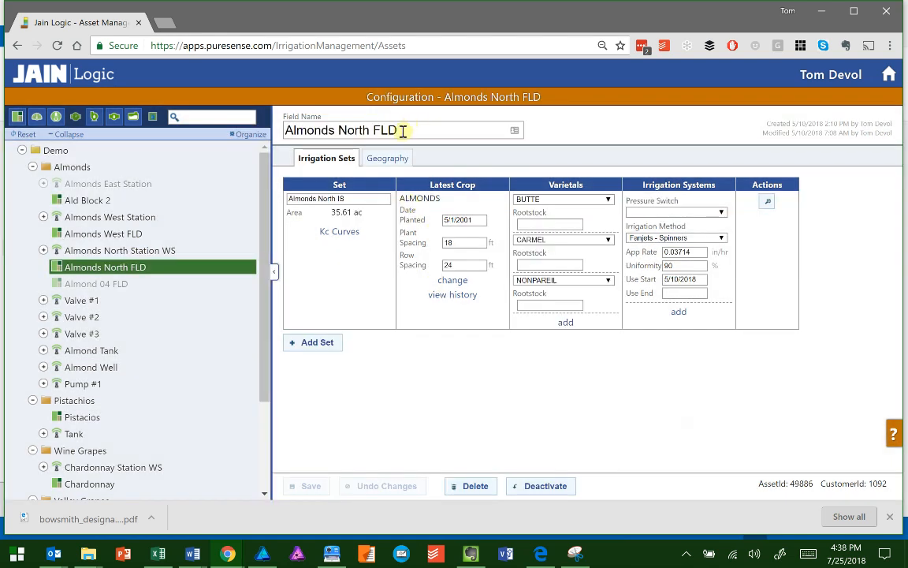
pyautogui.click(370, 130)
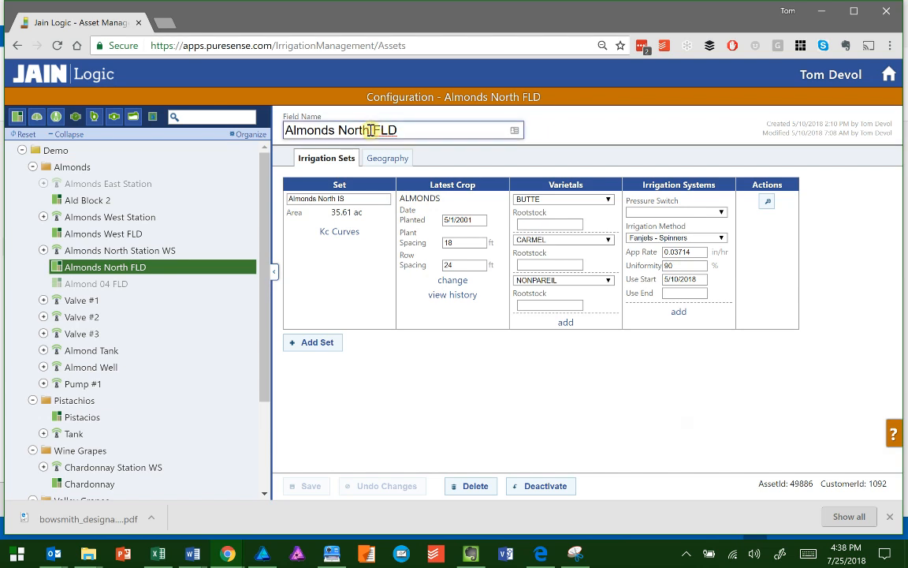
pyautogui.press('BackSpace')
pyautogui.press('BackSpace')
pyautogui.press('BackSpace')
pyautogui.press('BackSpace')
pyautogui.press('BackSpace')
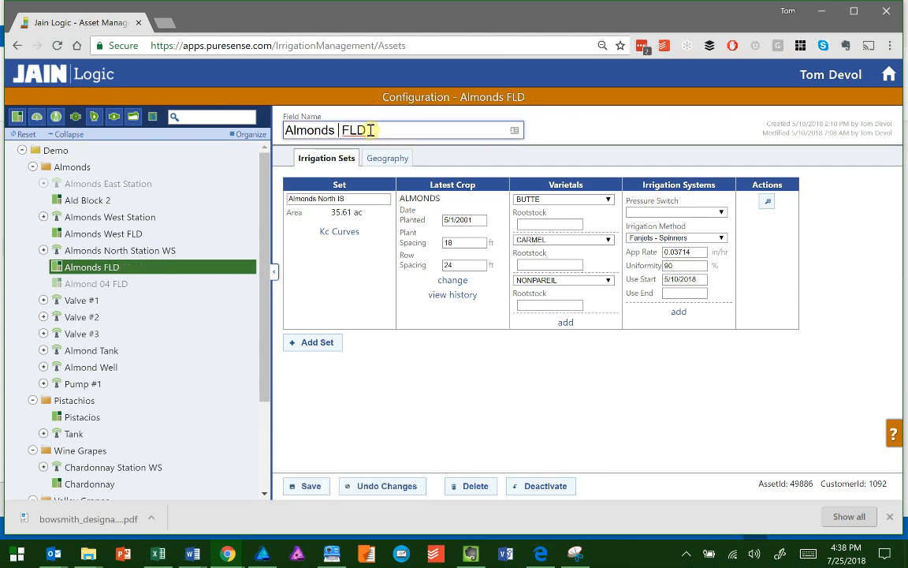
pyautogui.write('1A')
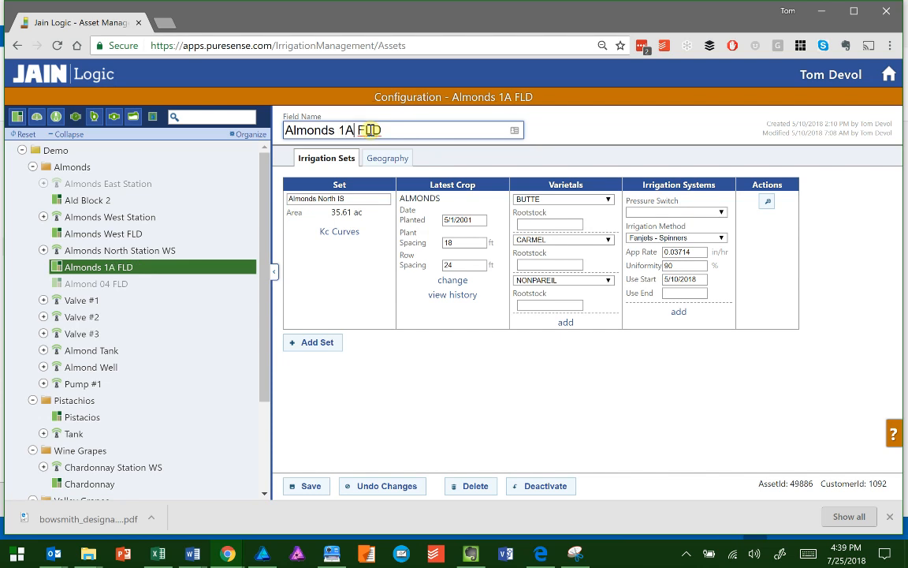
# Rename the irrigation set Almonds North IS to Ald 1A IS.
pyautogui.click(336, 199)
pyautogui.press('BackSpace')
pyautogui.press('BackSpace')
pyautogui.press('BackSpace')
pyautogui.press('BackSpace')
pyautogui.press('BackSpace')
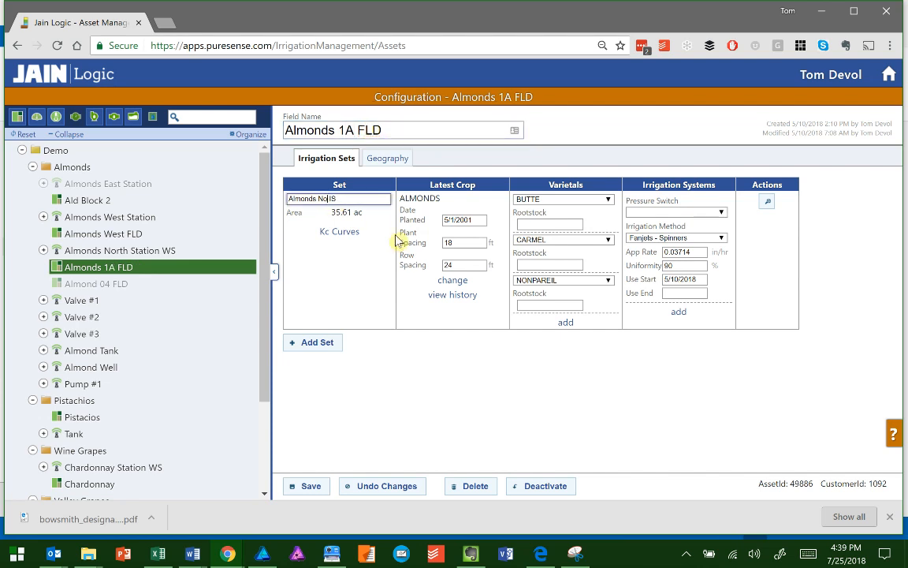
pyautogui.press('BackSpace')
pyautogui.press('BackSpace')
pyautogui.press('BackSpace')
pyautogui.press('BackSpace')
pyautogui.press('BackSpace')
pyautogui.press('BackSpace')
pyautogui.press('BackSpace')
pyautogui.write('ld 1a')
pyautogui.press('BackSpace')
pyautogui.write('A')
# Shorten the field name to Ald 1A FLD and save the configuration.
pyautogui.click(335, 131)
pyautogui.press('BackSpace')
pyautogui.press('BackSpace')
pyautogui.press('BackSpace')
pyautogui.press('BackSpace')
pyautogui.press('BackSpace')
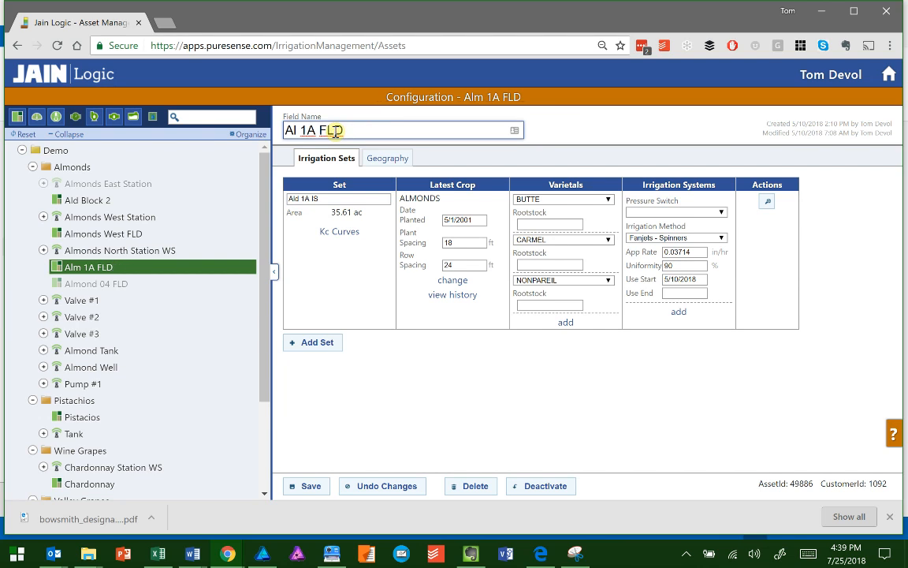
pyautogui.write('d')
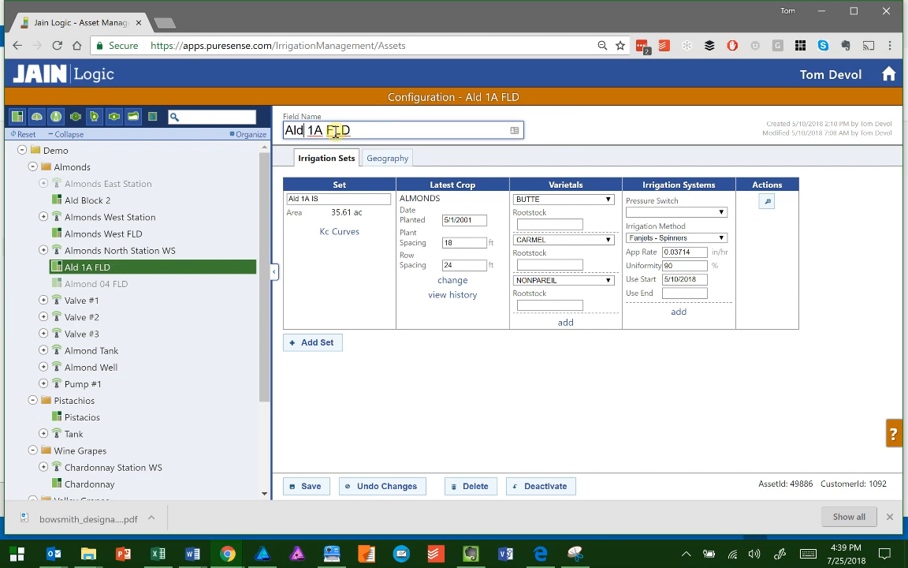
pyautogui.click(312, 486)
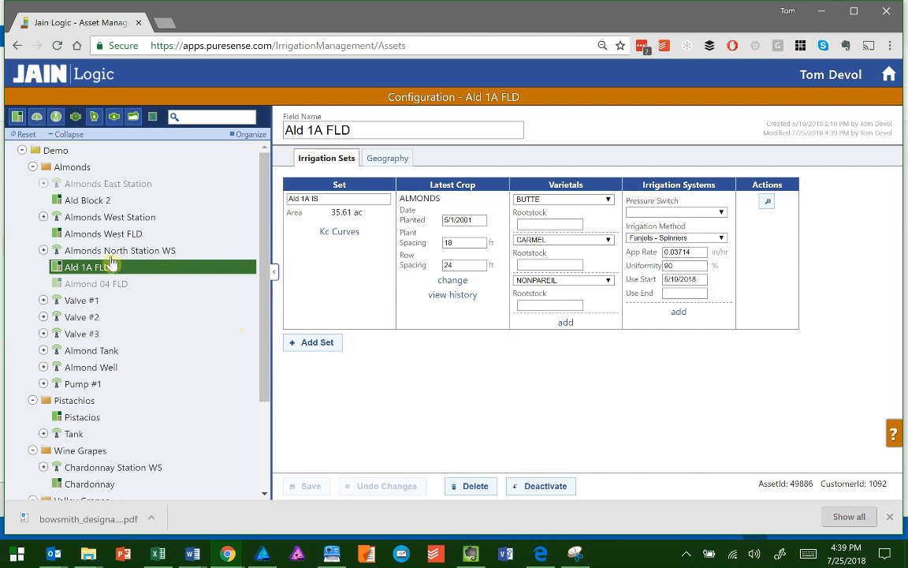
pyautogui.click(96, 211)
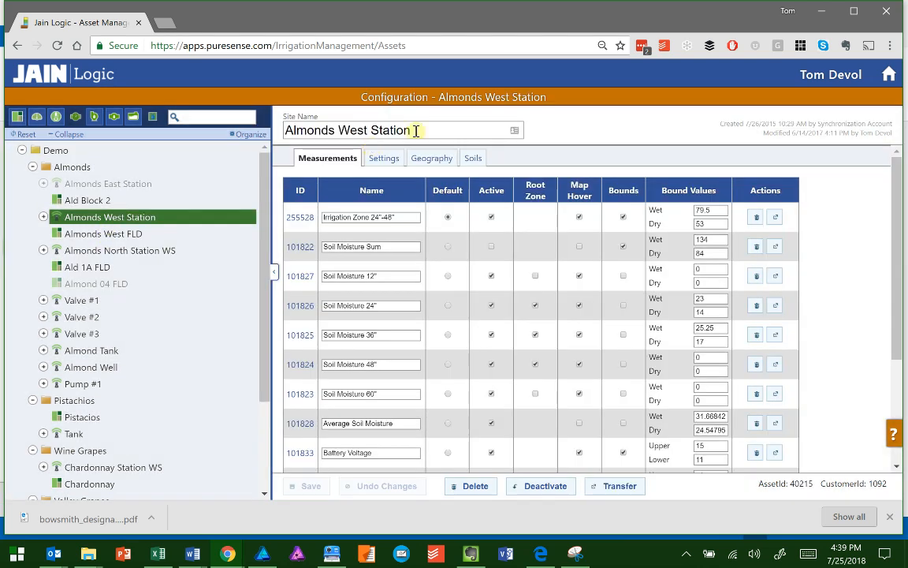
pyautogui.moveTo(416, 130); pyautogui.dragTo(300, 131)
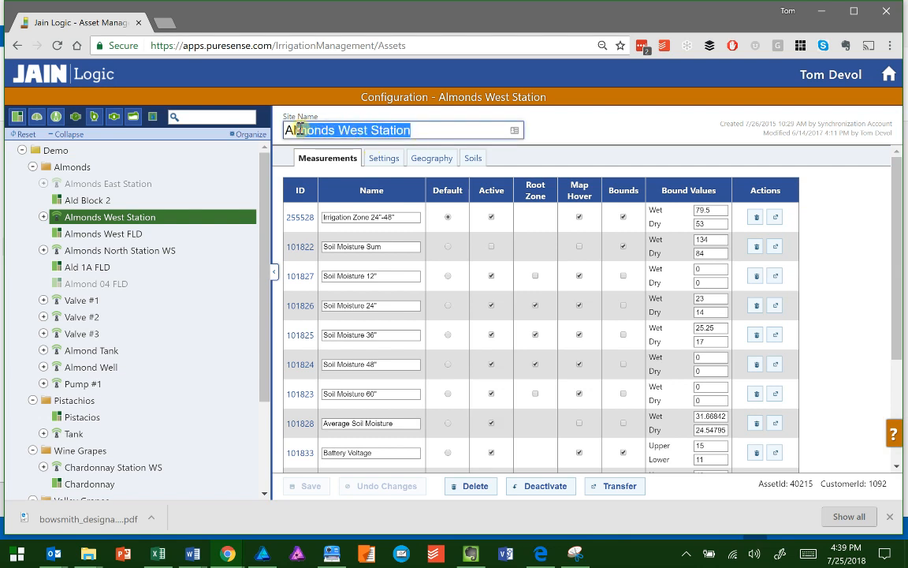
pyautogui.write('d')
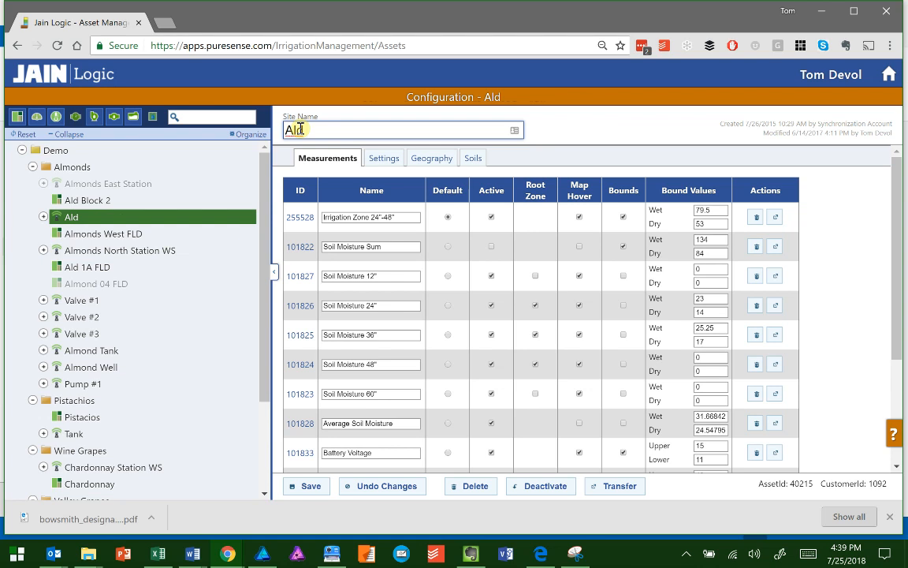
pyautogui.write(' 1B')
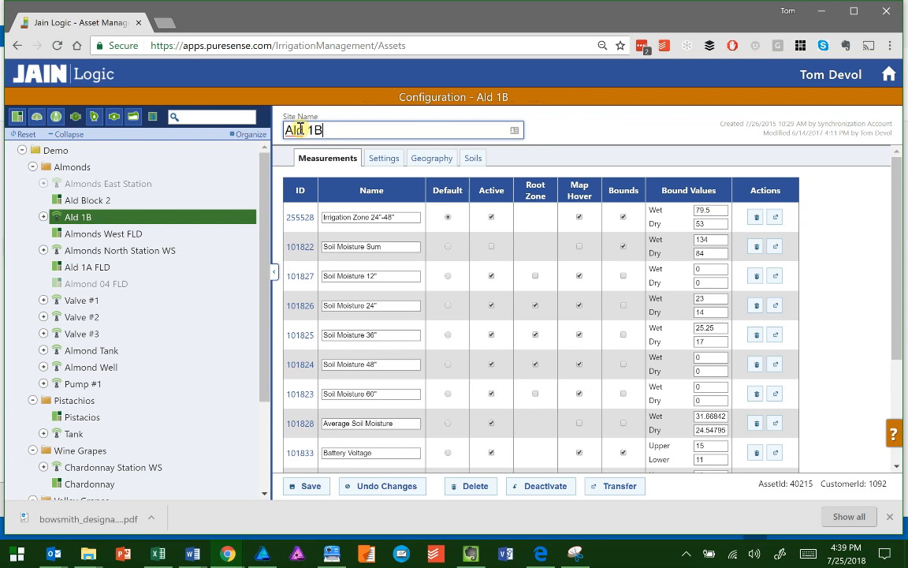
# Open the Almonds West FLD field, discarding unsaved changes, and rename it to Ald 1BFLD.
pyautogui.click(117, 230)
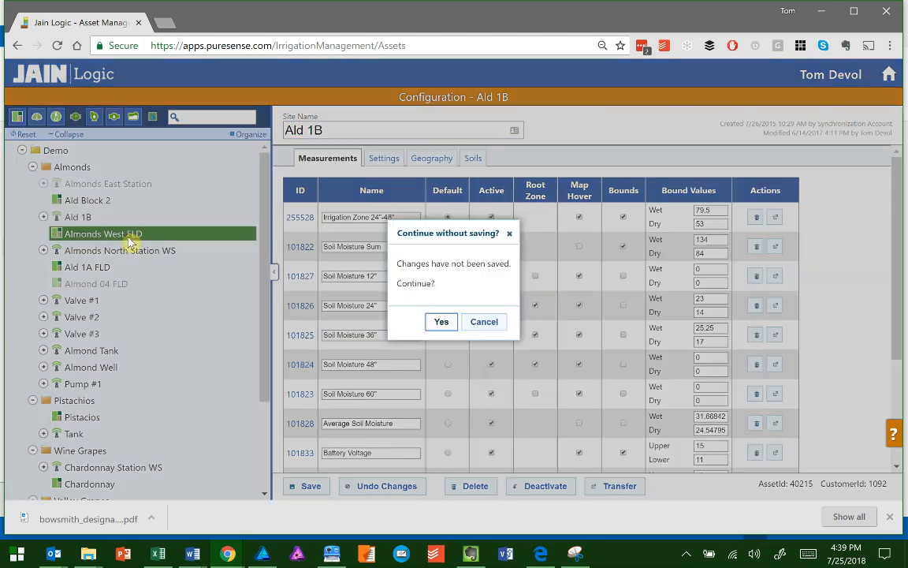
pyautogui.click(443, 323)
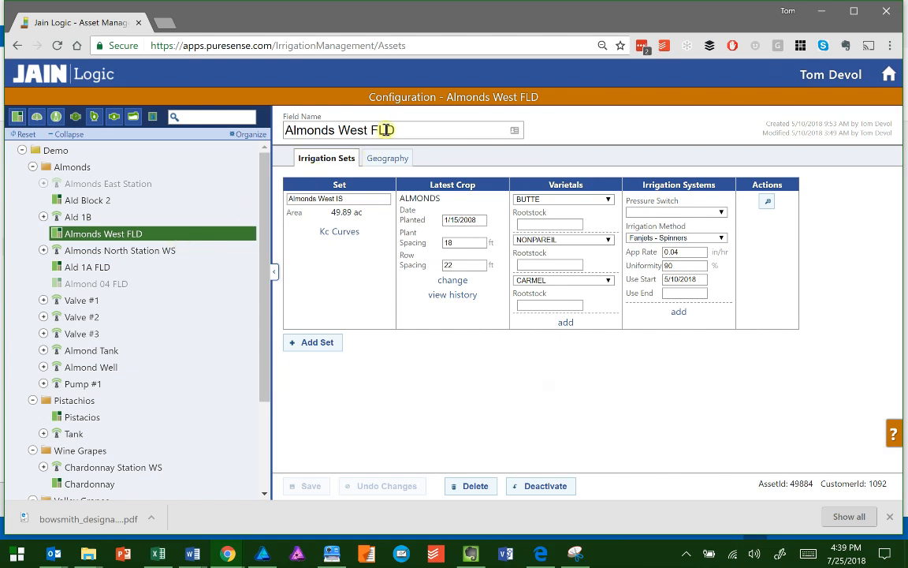
pyautogui.moveTo(370, 130); pyautogui.dragTo(300, 133)
pyautogui.write('d 1')
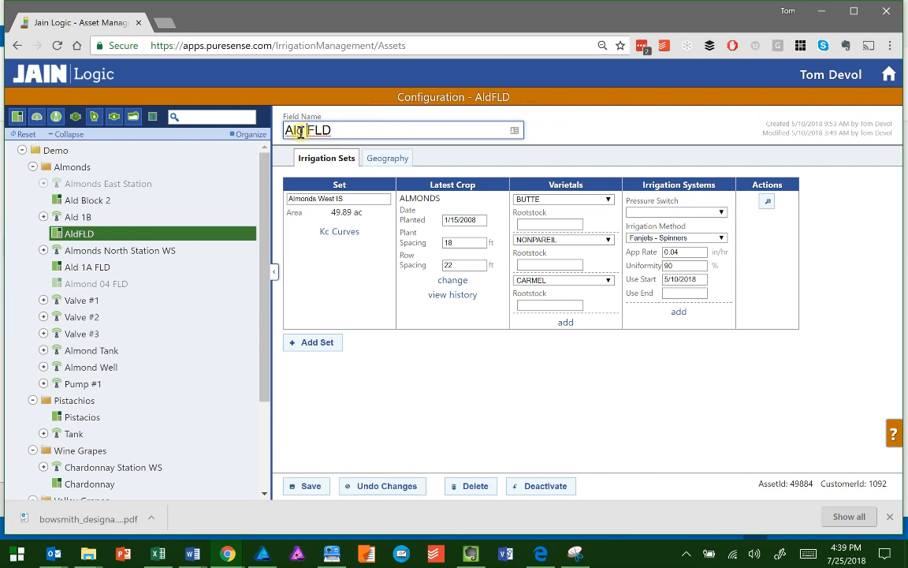
pyautogui.write('B')
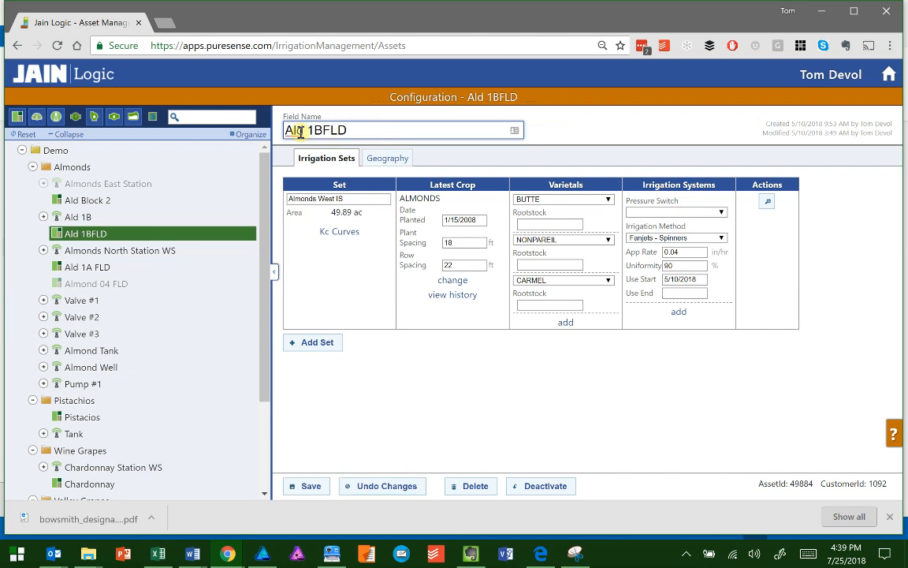
# Rename the irrigation set Almonds West IS to Ald 1B IS and save the field configuration.
pyautogui.moveTo(336, 198); pyautogui.dragTo(298, 201)
pyautogui.press('BackSpace')
pyautogui.write('ld 1B')
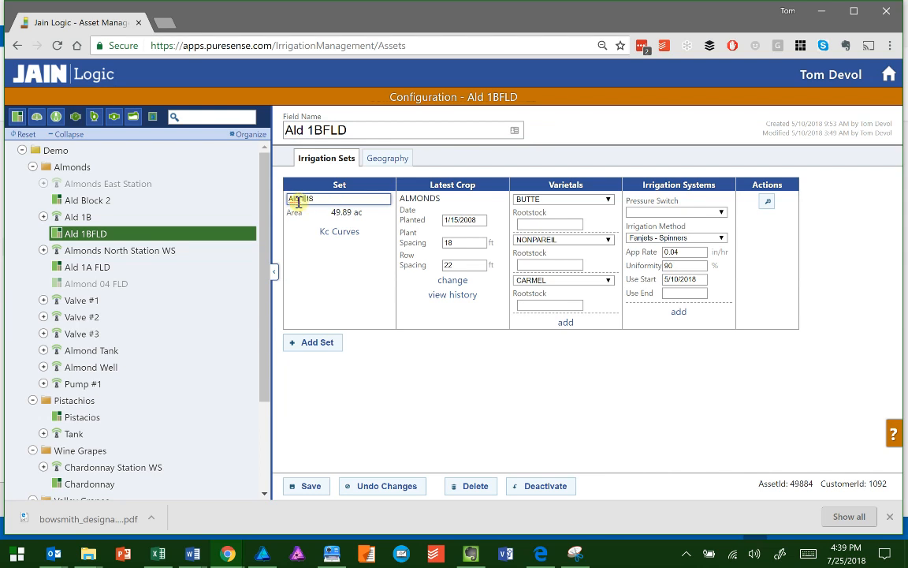
pyautogui.click(312, 485)
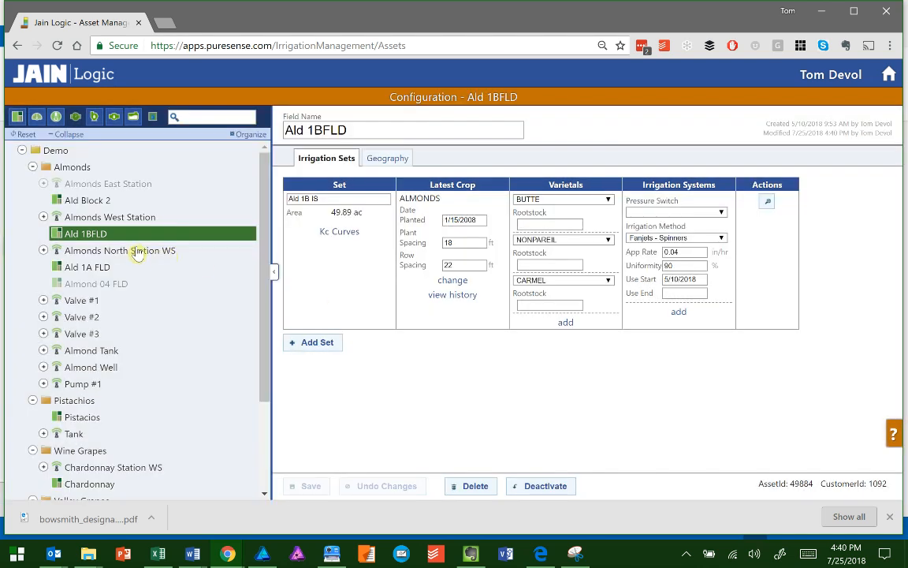
# Rename the Almonds North Station WS site to Ald 1A WS and save it.
pyautogui.click(137, 250)
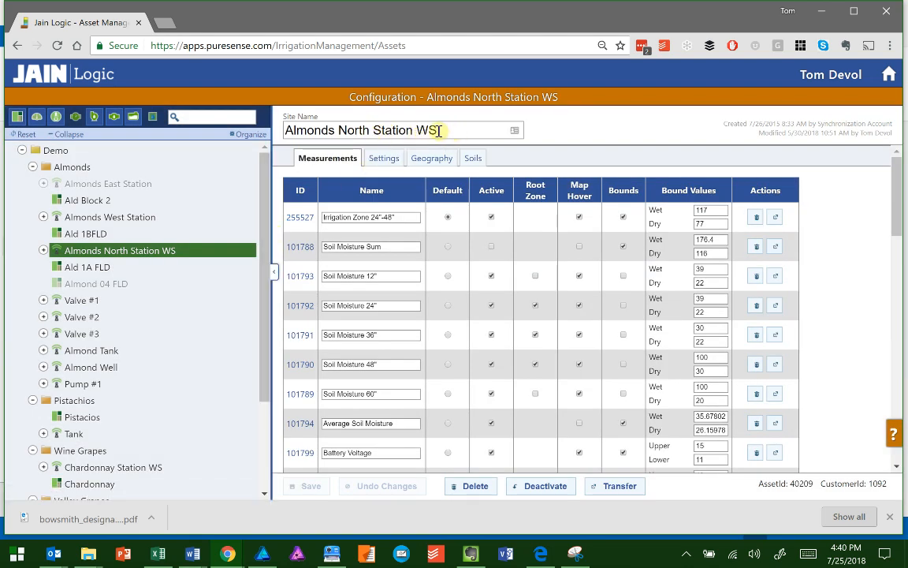
pyautogui.moveTo(441, 130); pyautogui.dragTo(300, 131)
pyautogui.write('d')
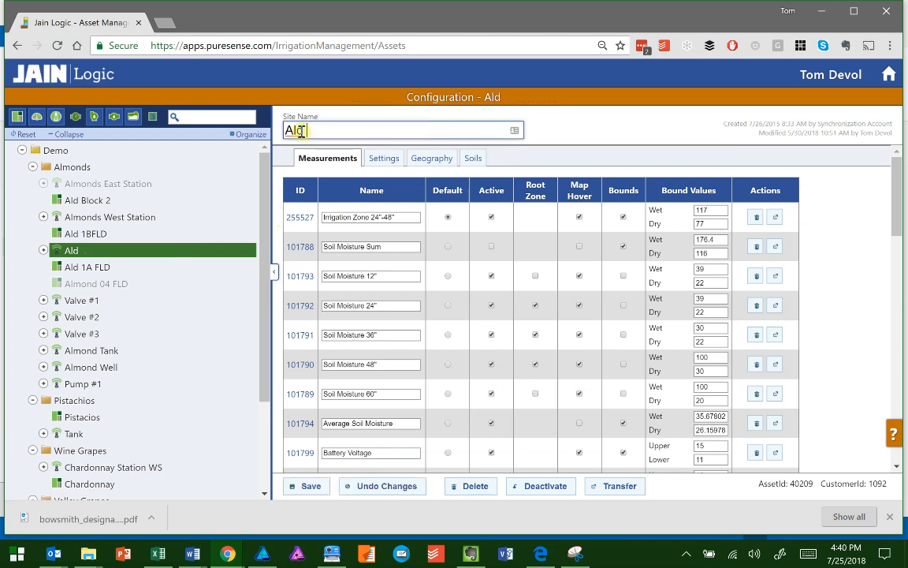
pyautogui.write(' 1A')
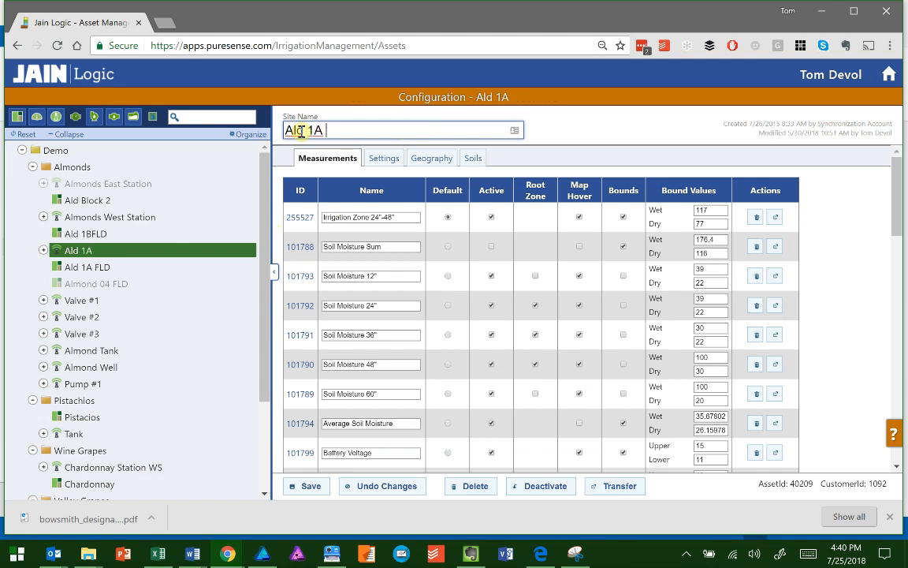
pyautogui.write(' WS')
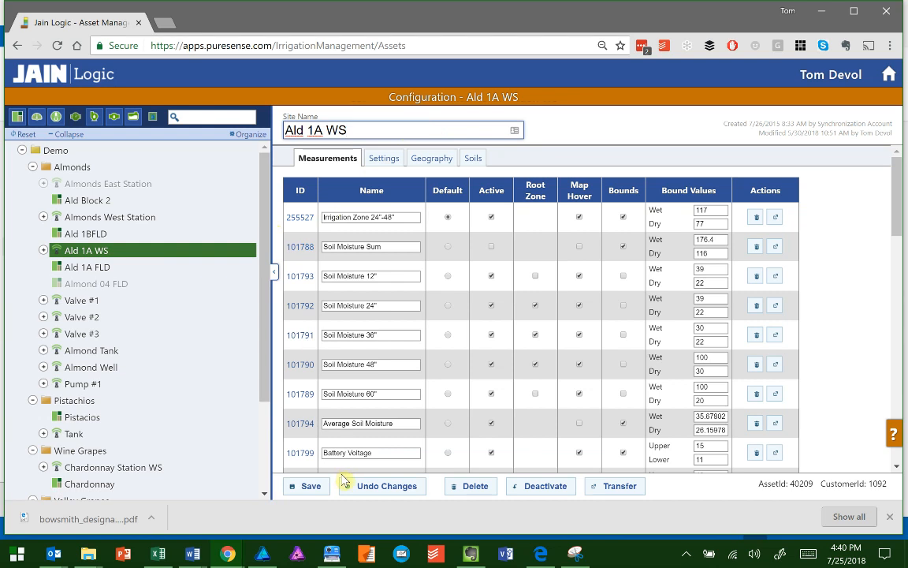
pyautogui.click(313, 486)
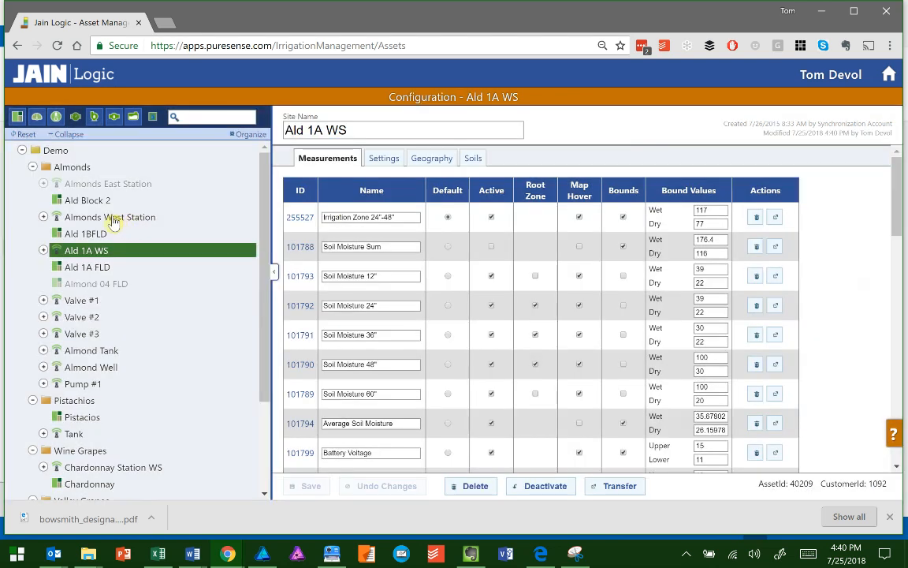
# Rename the Almonds West Station site to Ald 1B and save it.
pyautogui.click(113, 220)
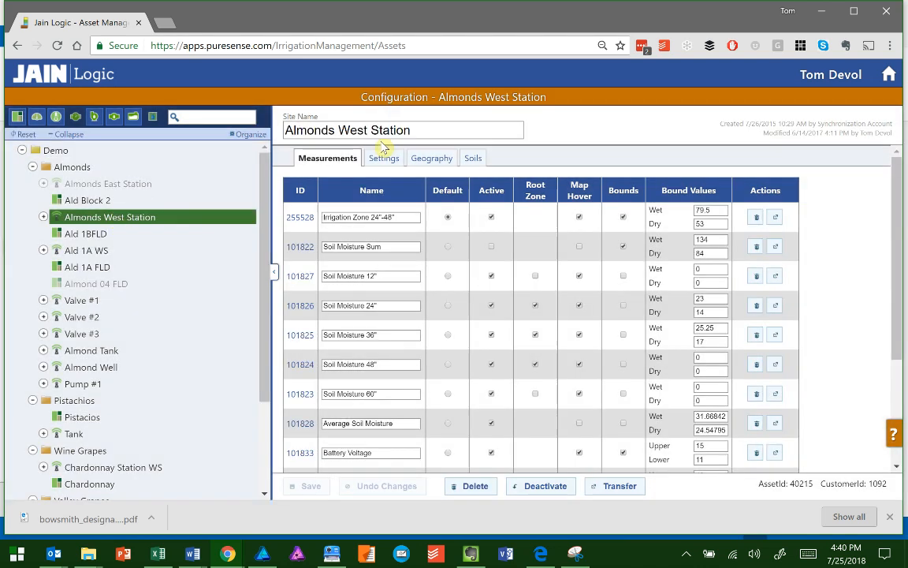
pyautogui.moveTo(414, 132); pyautogui.dragTo(299, 132)
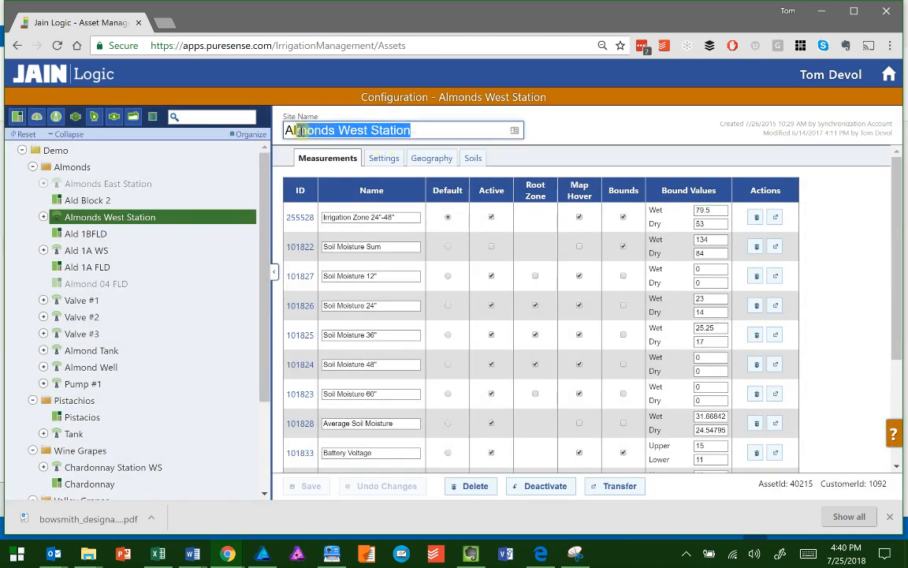
pyautogui.write('d')
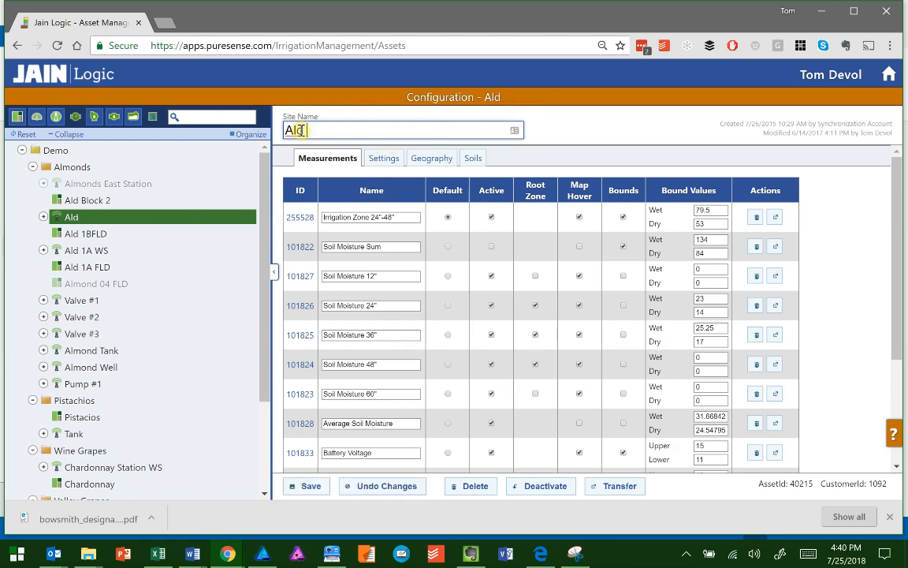
pyautogui.write(' 1B')
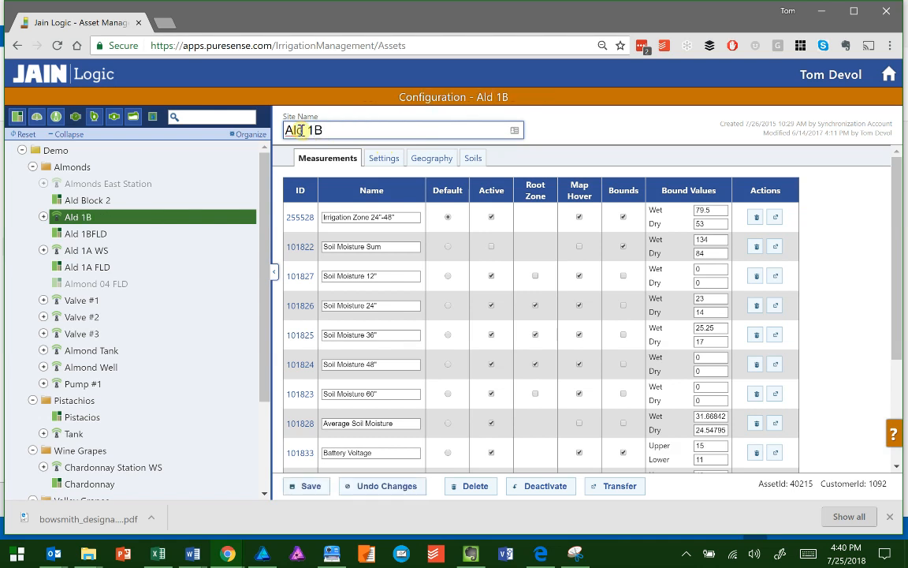
pyautogui.click(308, 487)
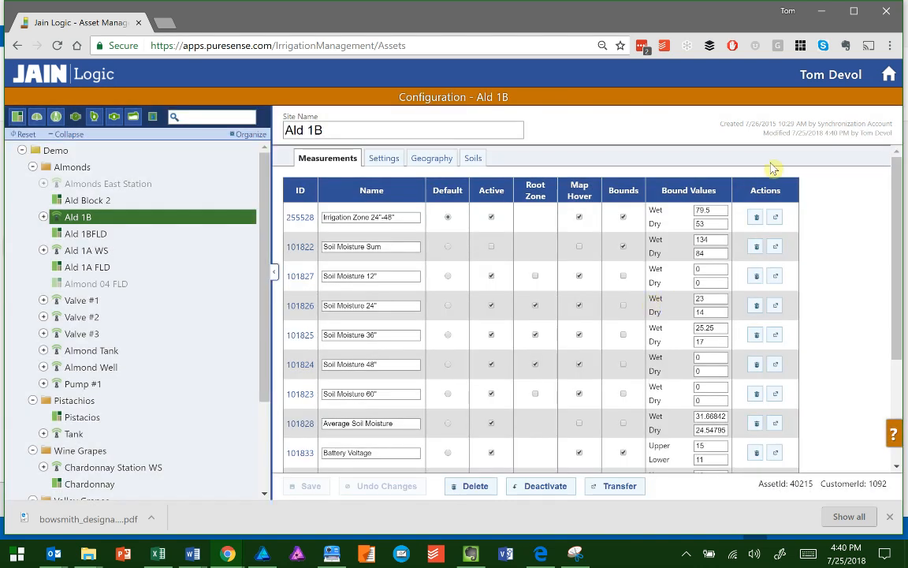
# Return to the home dashboard and view the widgets of the Ald 1B FLD field.
pyautogui.click(803, 74)
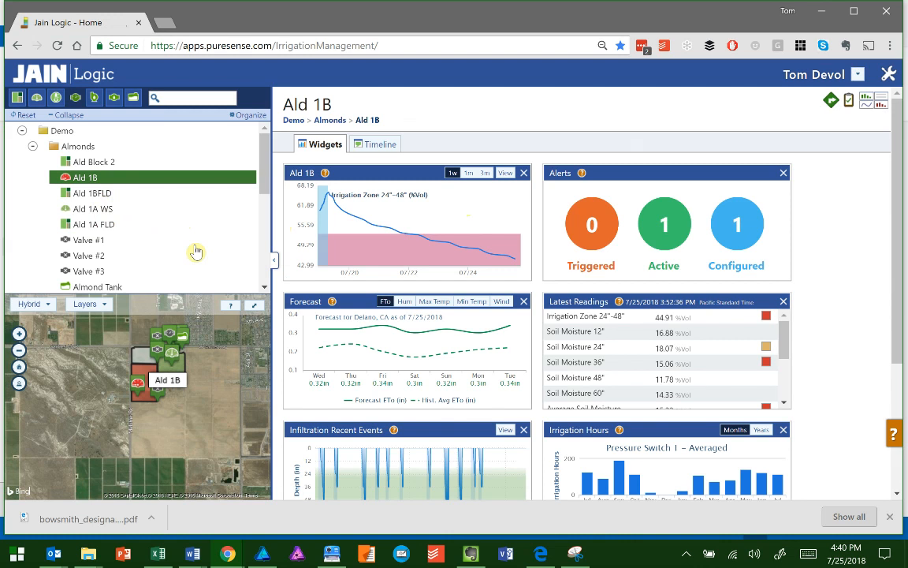
pyautogui.click(182, 192)
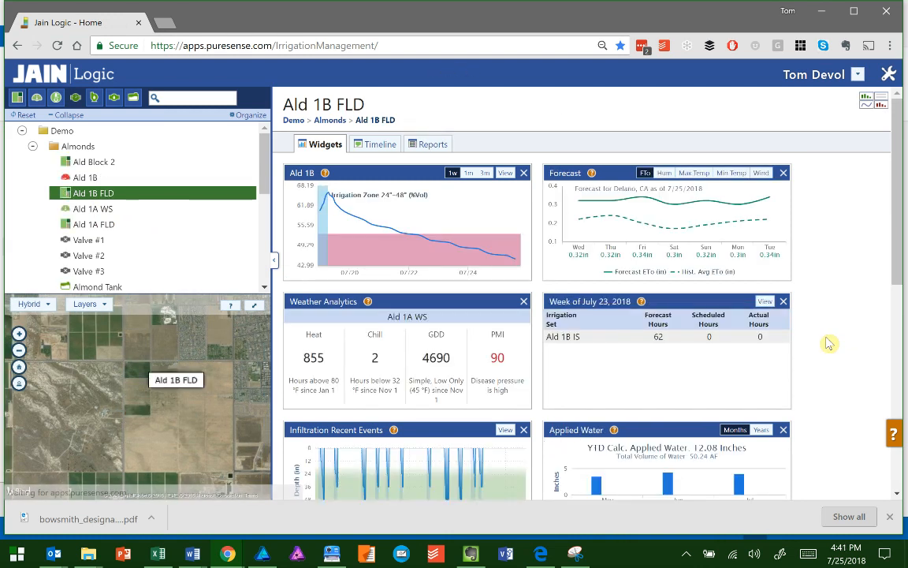